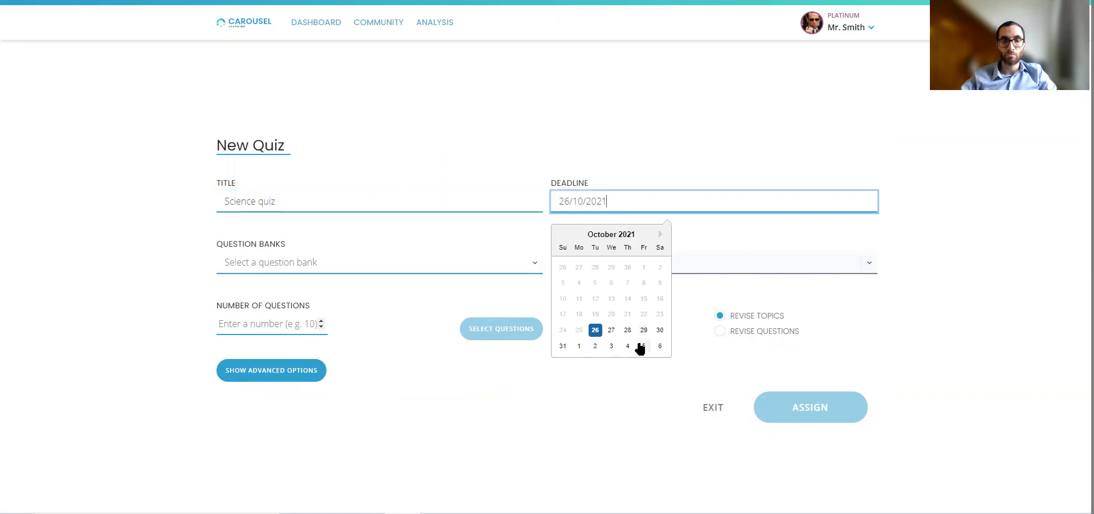
# Set the deadline to 04/11/2021 and choose the John Catt Biology Knowledge Quiz question bank.
pyautogui.click(627, 346)
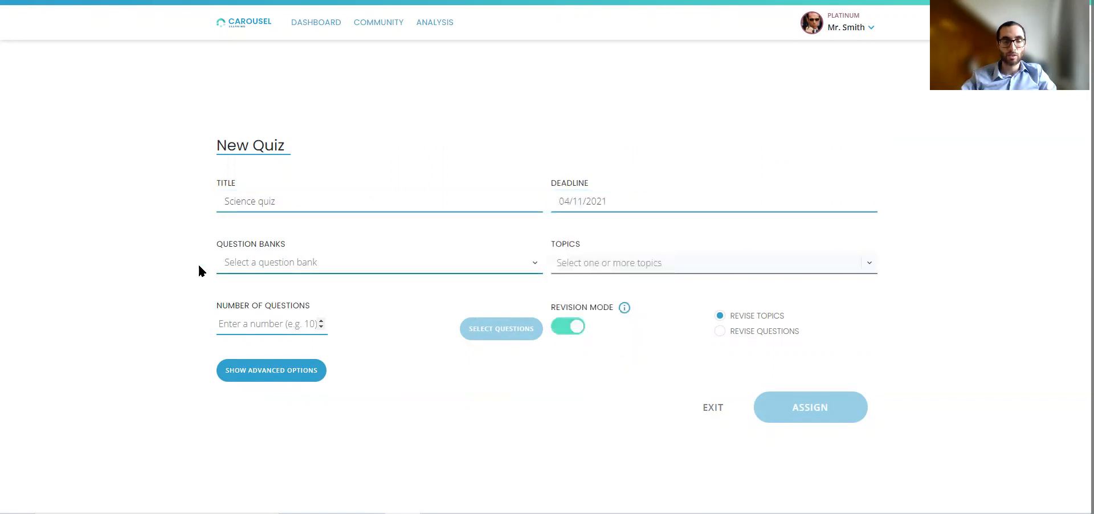
pyautogui.click(343, 266)
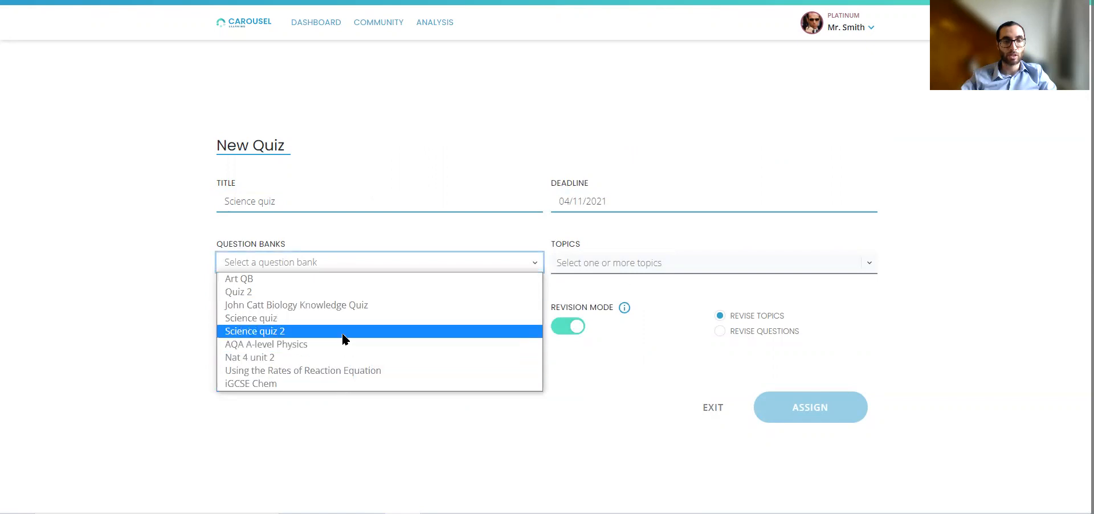
pyautogui.click(357, 311)
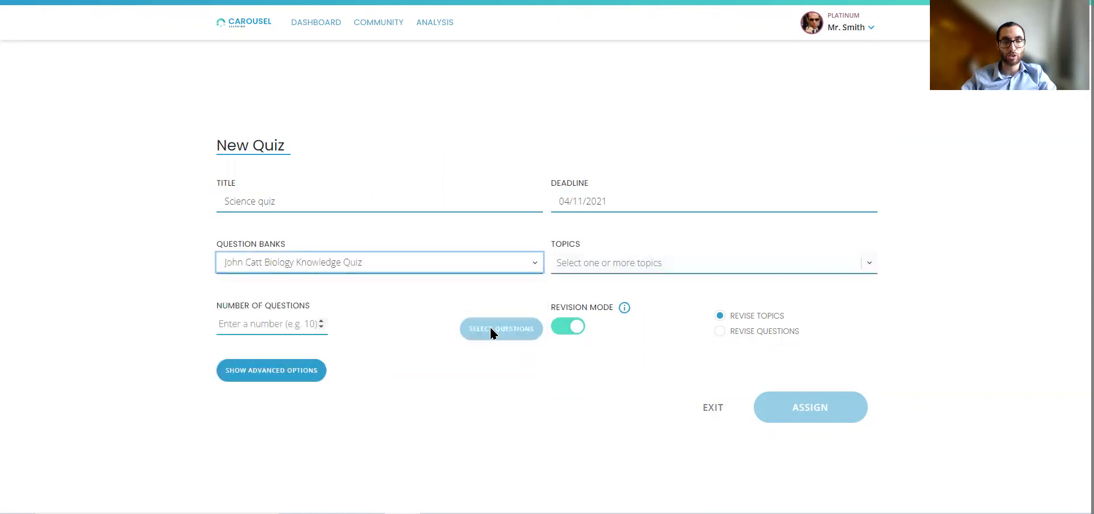
# Add Cell Division and Genetics as the quiz topics.
pyautogui.click(694, 270)
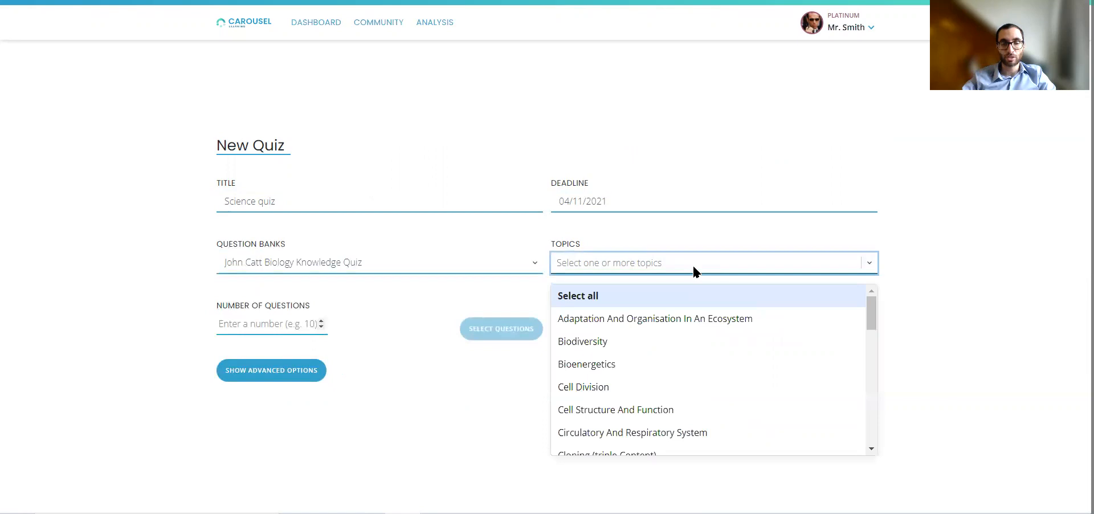
pyautogui.click(696, 386)
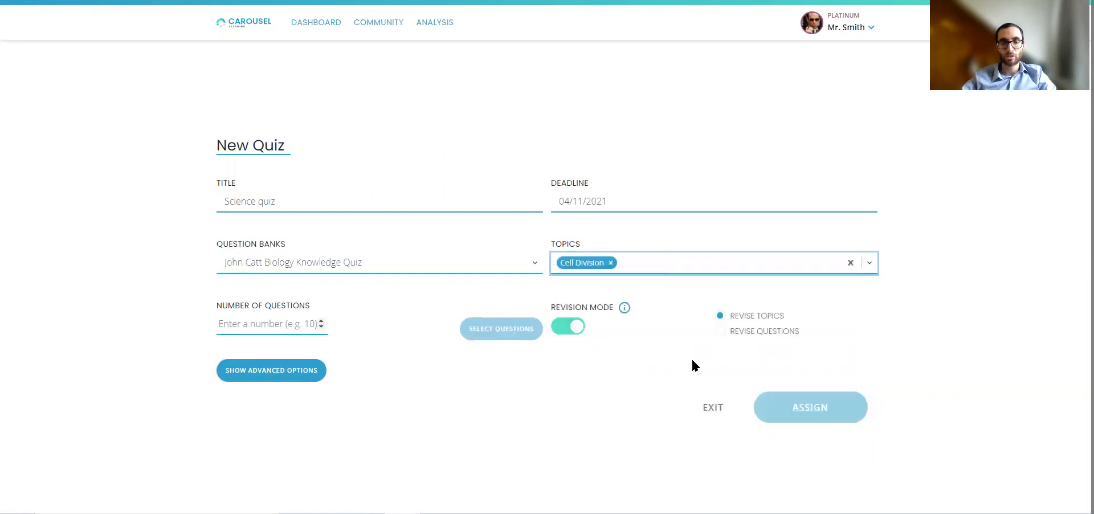
pyautogui.click(685, 260)
pyautogui.scroll(-3, 726, 367)
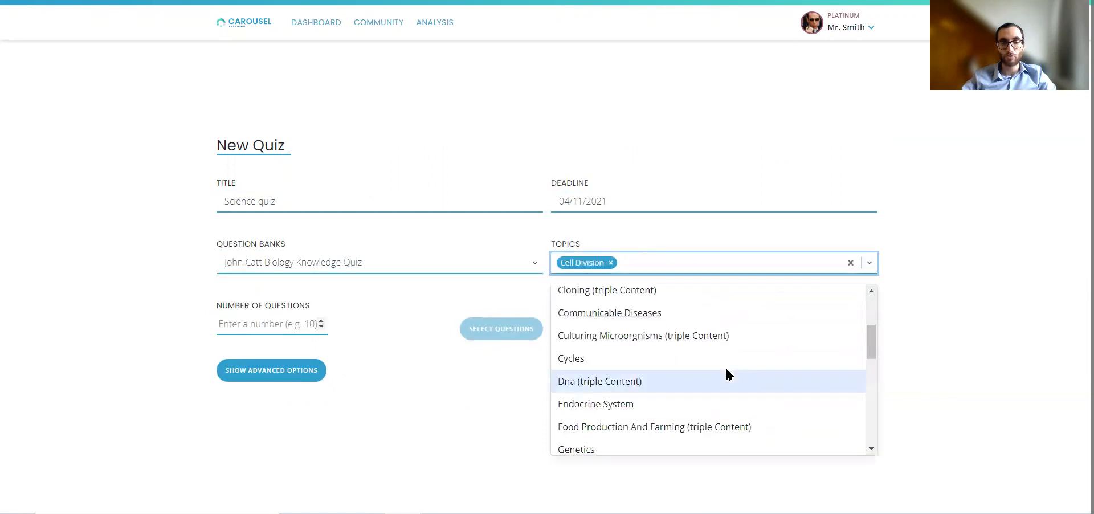
pyautogui.scroll(-3, 726, 373)
pyautogui.click(726, 376)
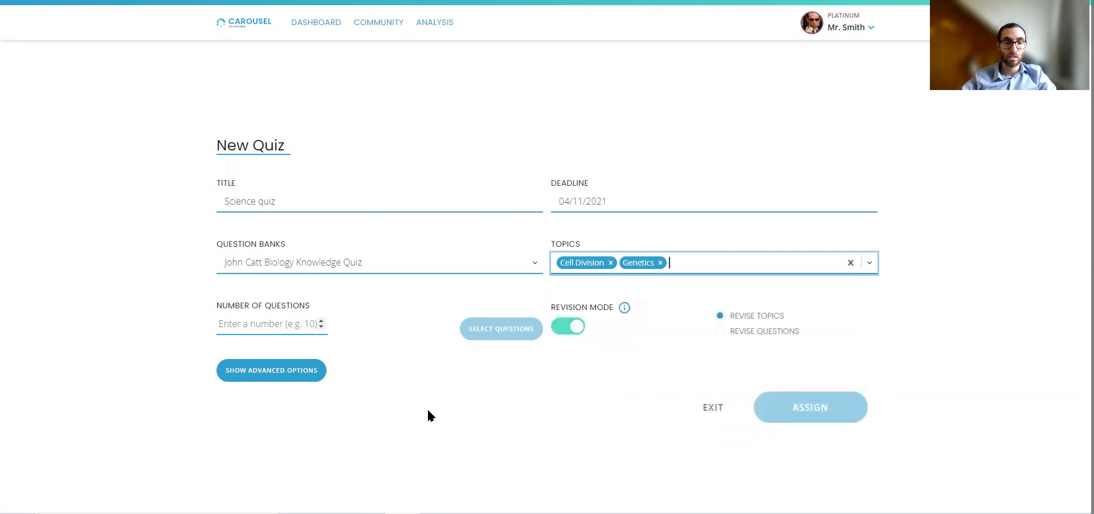
# Set the number of questions to 15 and open the question selection.
pyautogui.click(283, 327)
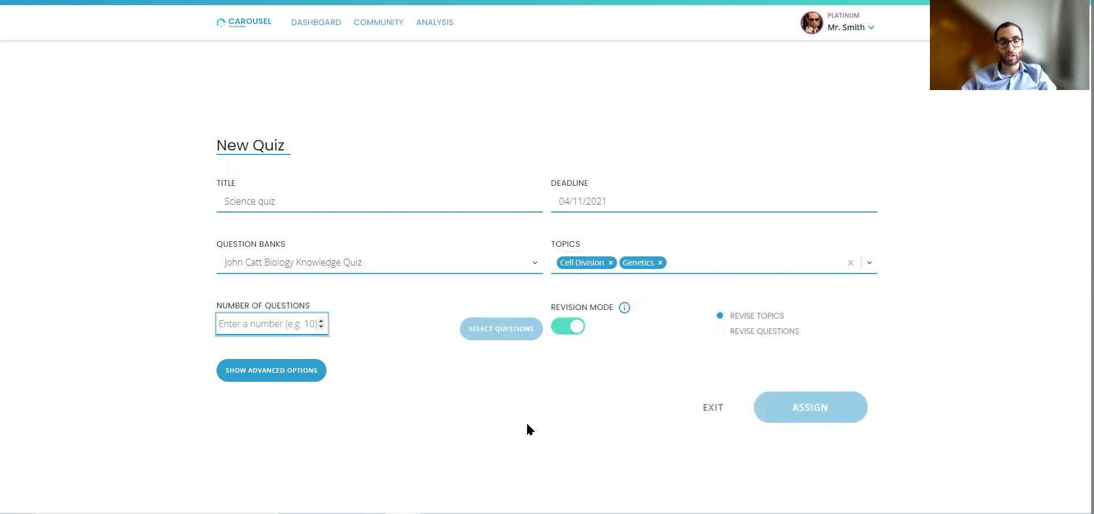
pyautogui.write('15')
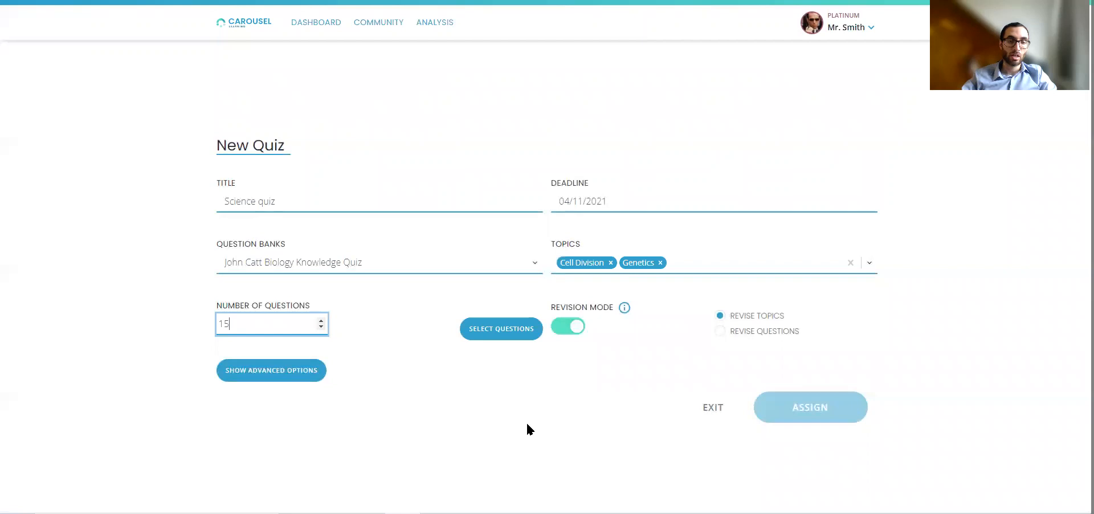
pyautogui.click(517, 334)
pyautogui.moveTo(1024, 196); pyautogui.dragTo(1004, 162)
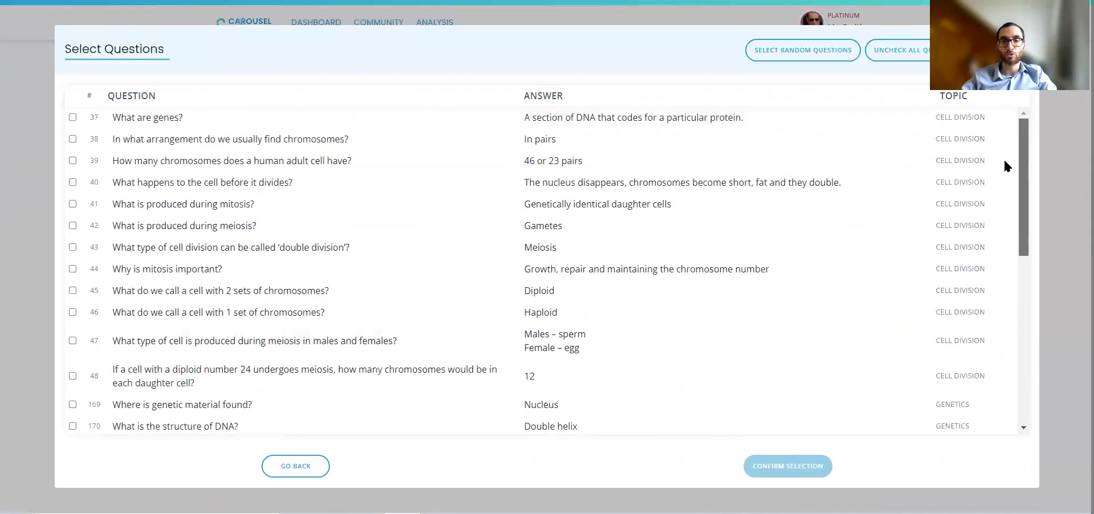
pyautogui.moveTo(1024, 229); pyautogui.dragTo(1034, 125)
# Tick questions 38, 43 and 47 manually in the question list.
pyautogui.click(73, 139)
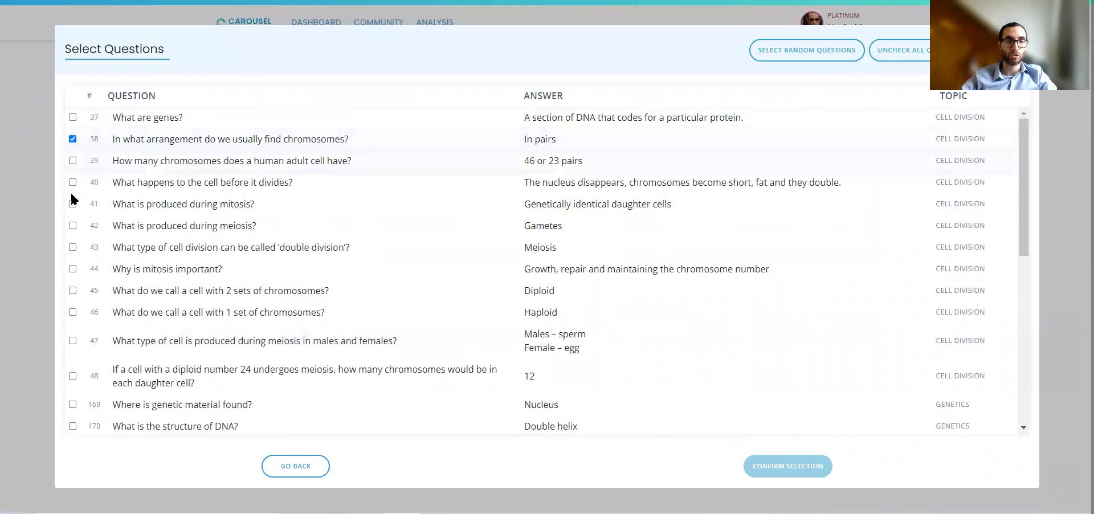
pyautogui.click(72, 246)
pyautogui.click(73, 340)
# Select random questions from the Cell Division and Genetics topics.
pyautogui.click(789, 57)
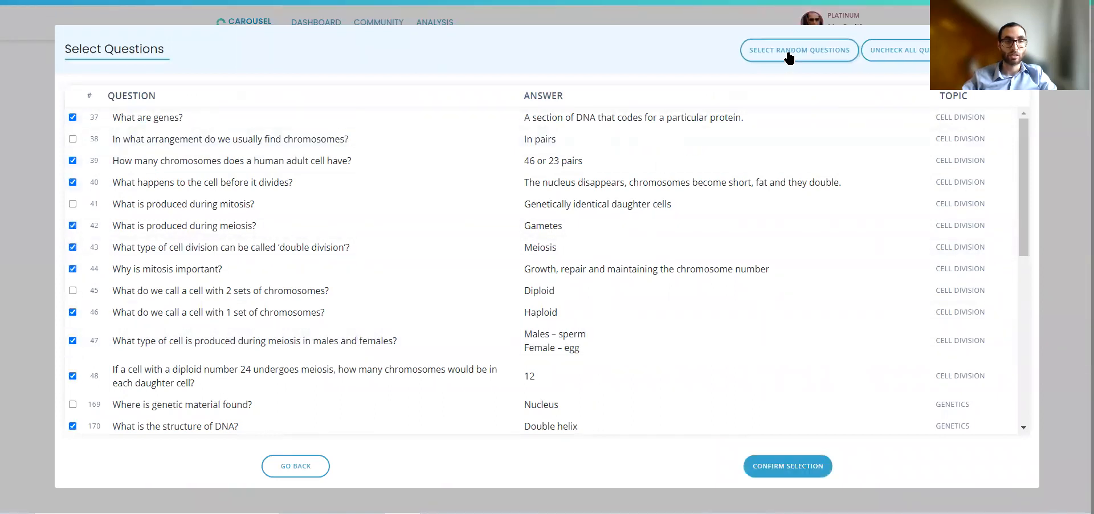
pyautogui.scroll(-3, 454, 318)
pyautogui.scroll(-5, 453, 317)
pyautogui.scroll(8, 450, 310)
pyautogui.scroll(-5, 342, 312)
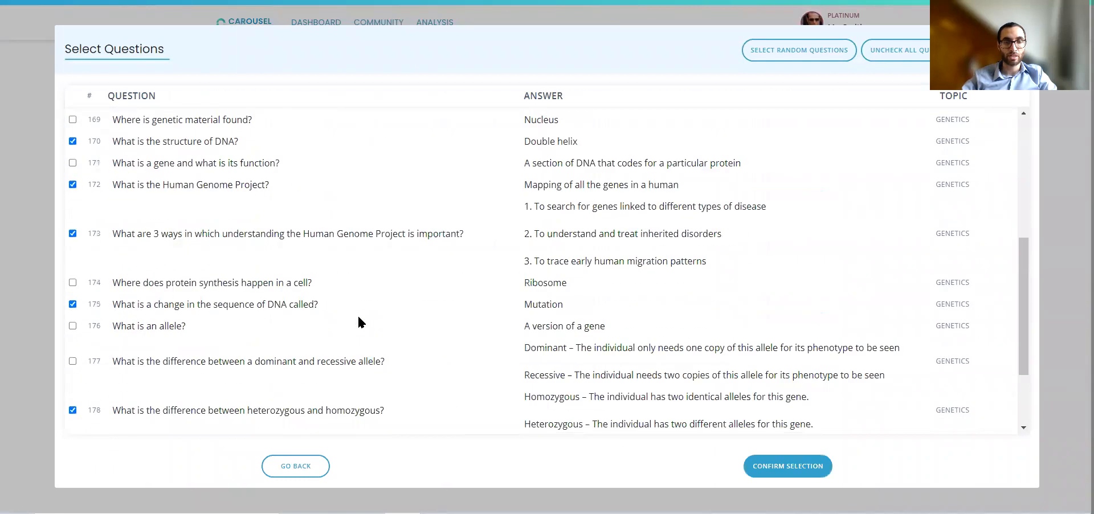
# Add the question 'Where does protein synthesis happen in a cell?' and confirm the selection.
pyautogui.click(73, 282)
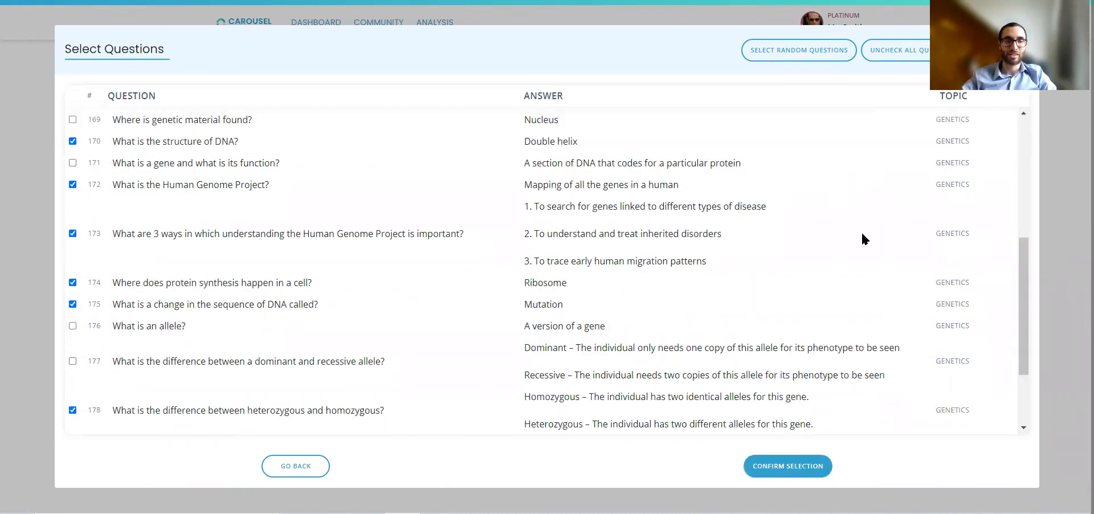
pyautogui.click(776, 467)
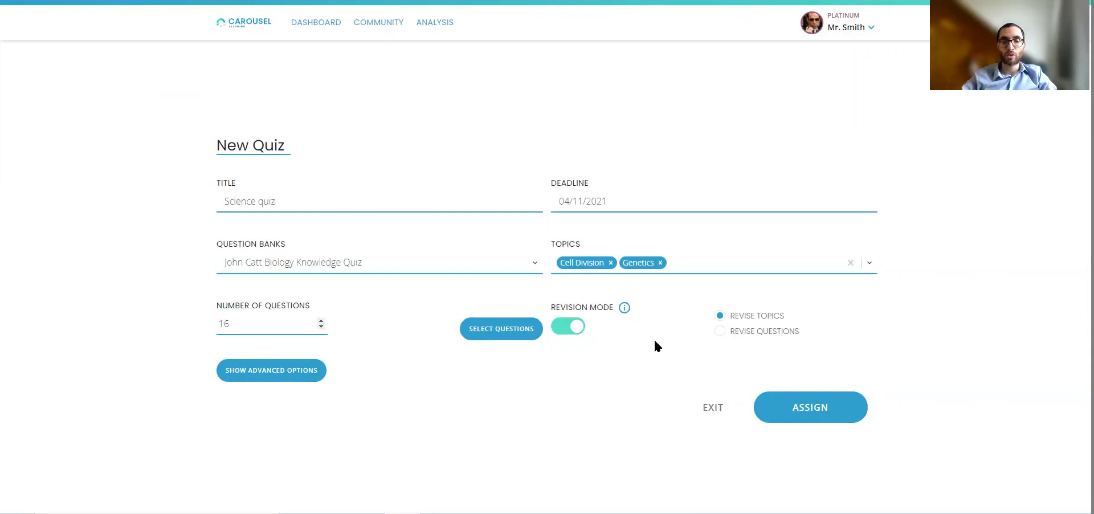
# Review the selected questions in the question selection dialog without changing them.
pyautogui.click(519, 328)
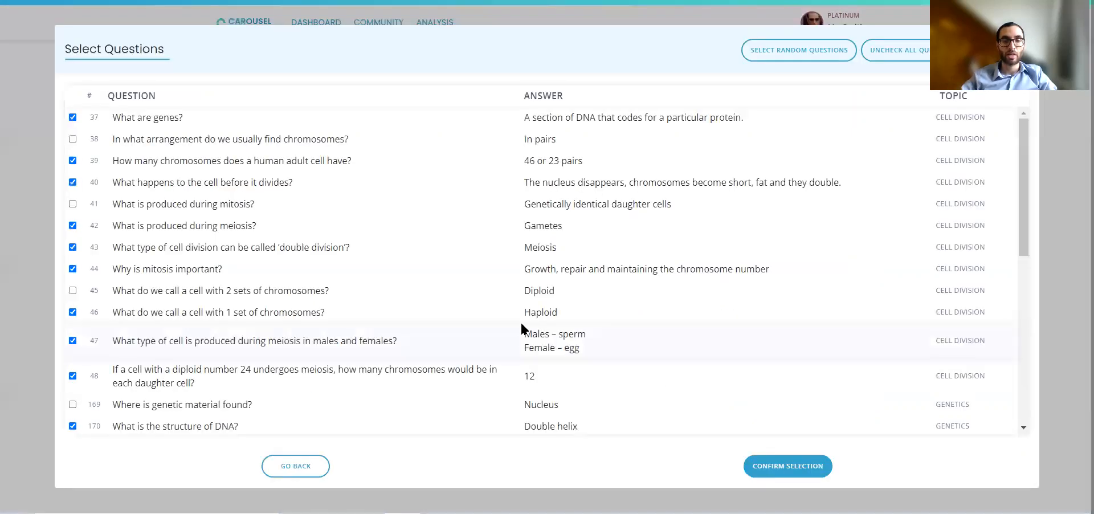
pyautogui.scroll(-8, 245, 176)
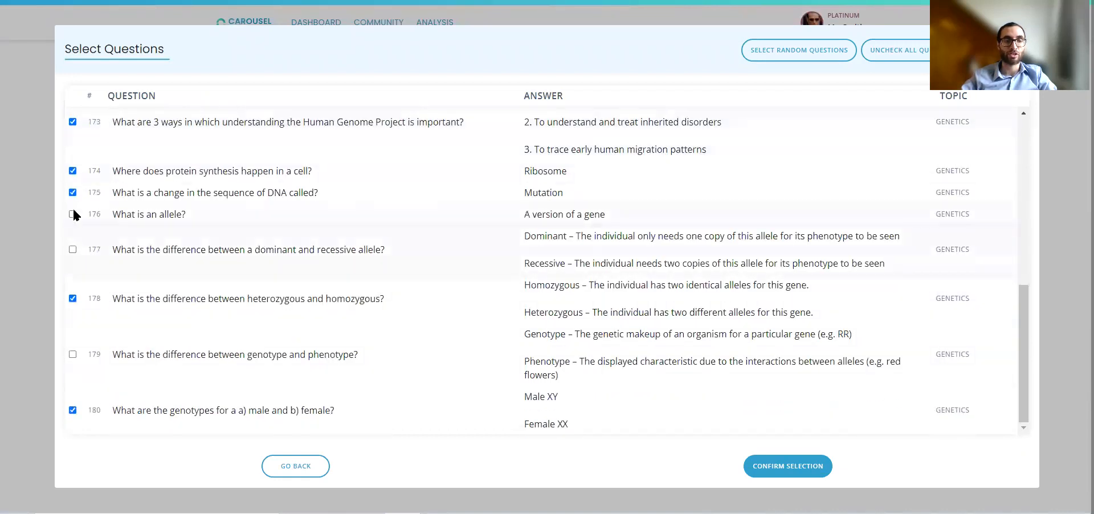
pyautogui.click(310, 468)
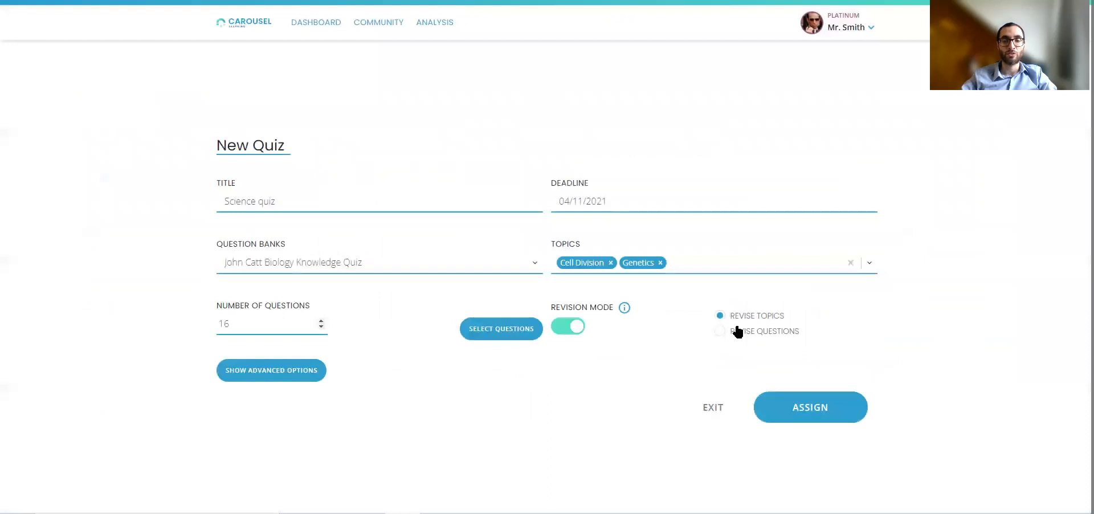
pyautogui.click(507, 327)
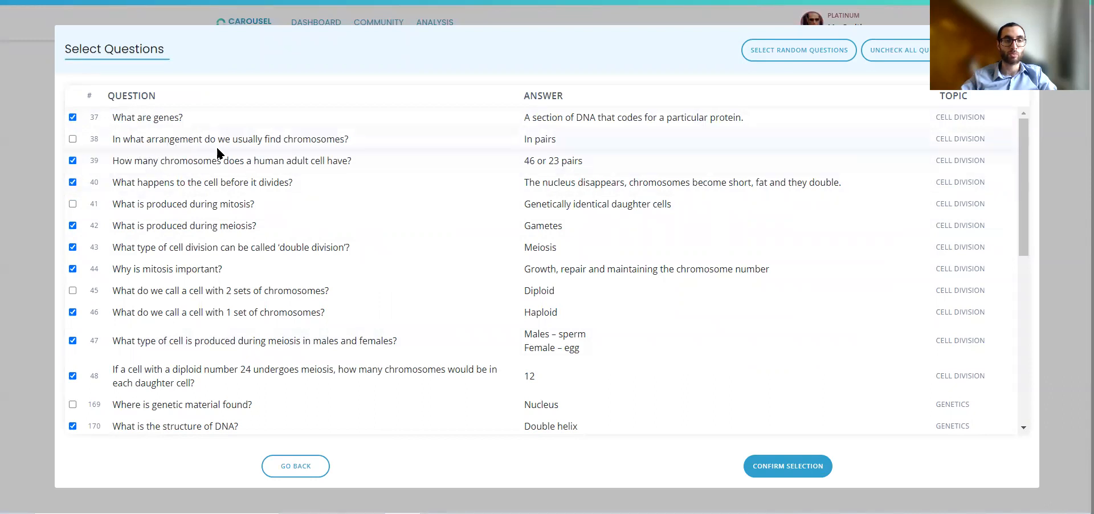
pyautogui.click(305, 469)
# Set revision mode to Revise Topics and, under advanced options, set the number of quiz attempts to 1.
pyautogui.click(719, 330)
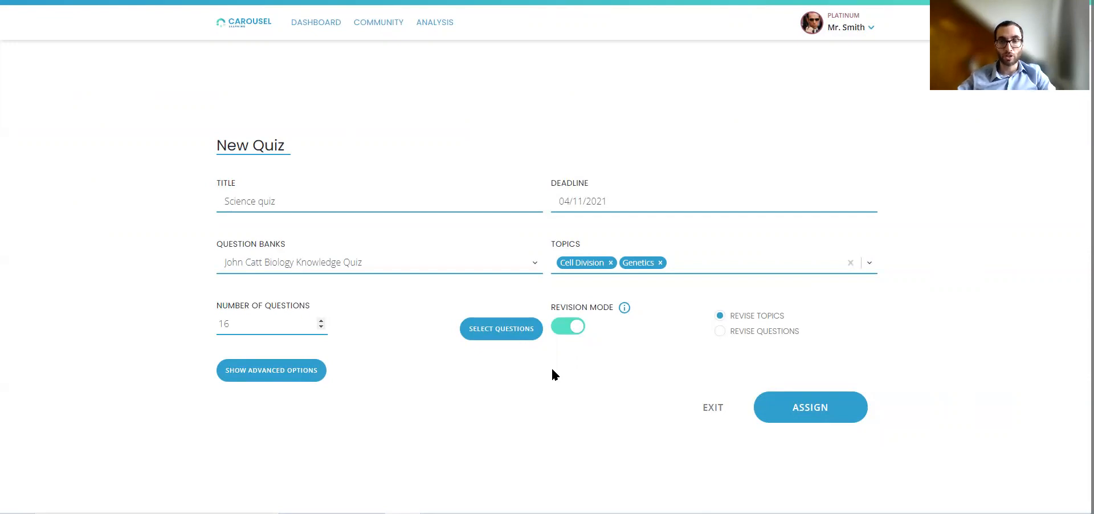
pyautogui.click(276, 371)
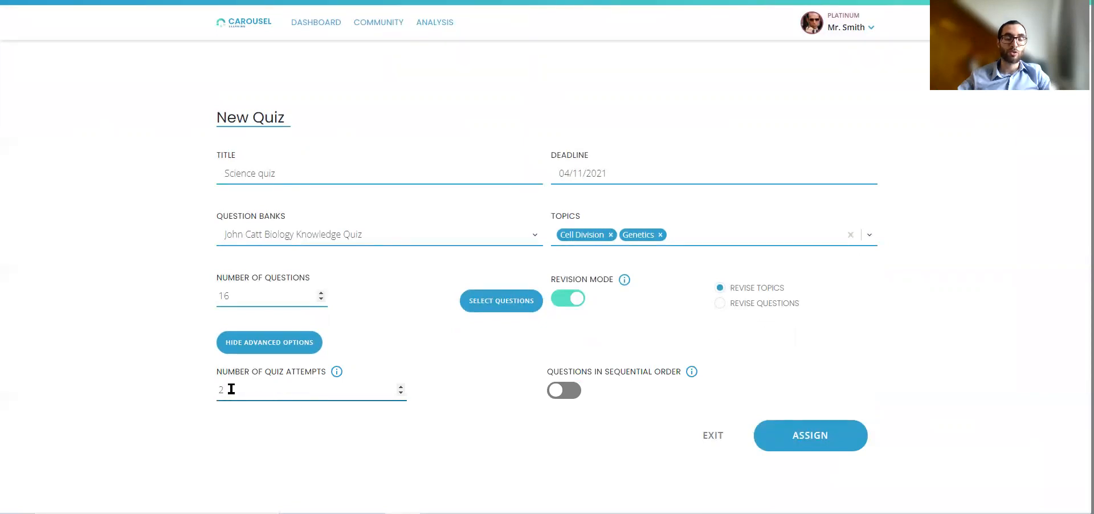
pyautogui.click(401, 387)
pyautogui.click(401, 387)
pyautogui.click(400, 387)
pyautogui.click(402, 394)
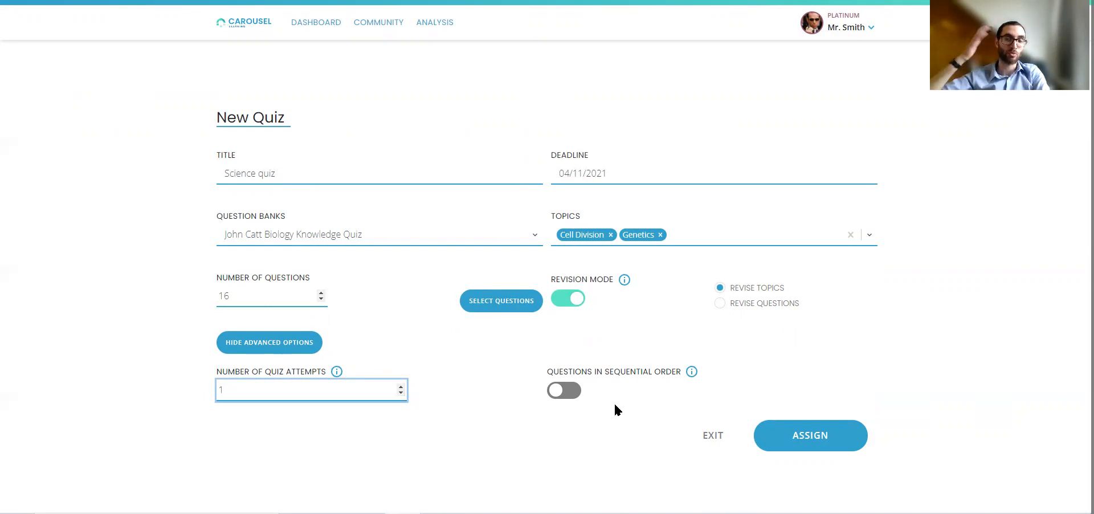
# Review the selected question list again and return to the quiz form.
pyautogui.click(511, 299)
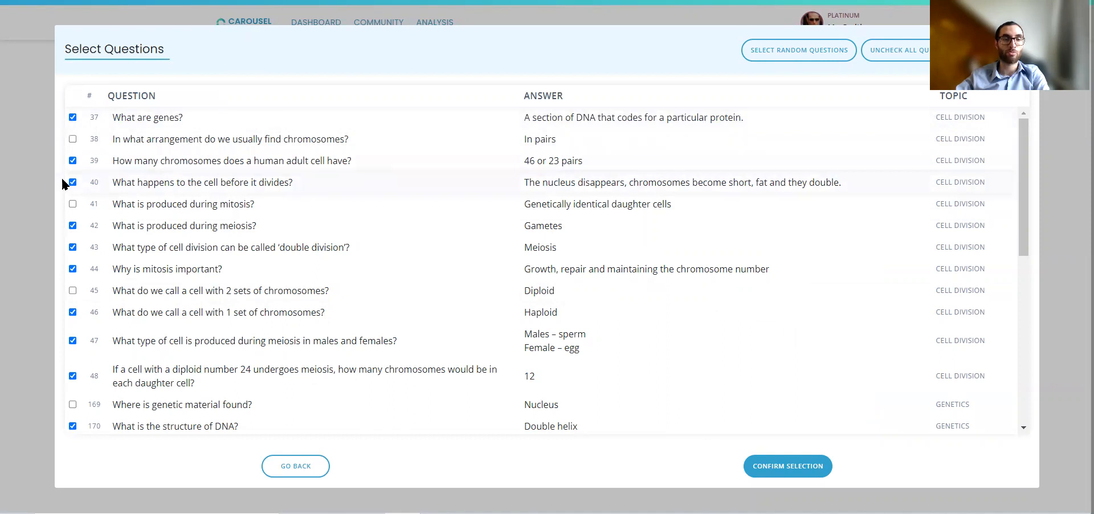
pyautogui.click(305, 470)
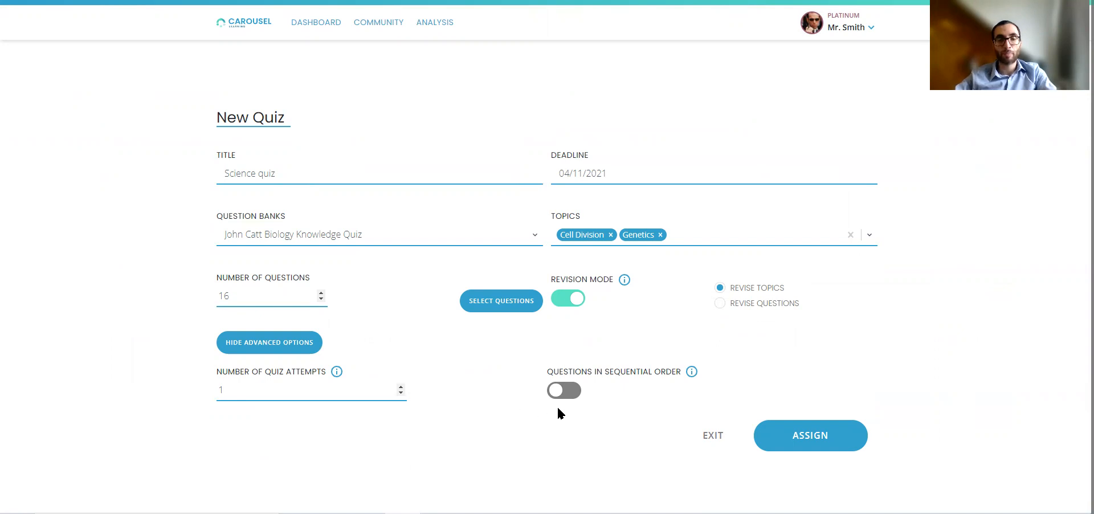
# Toggle questions in sequential order on and back off.
pyautogui.click(571, 392)
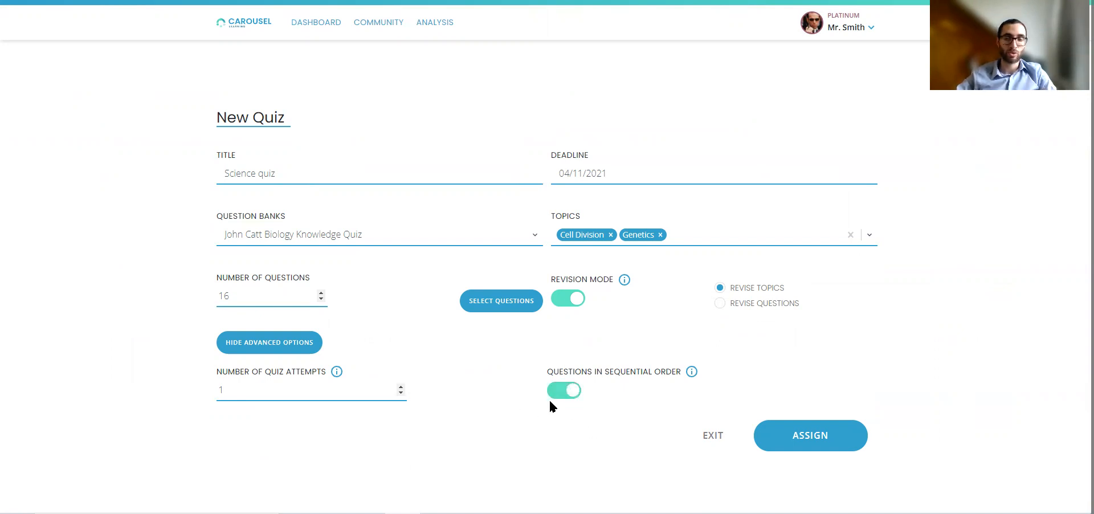
pyautogui.click(555, 394)
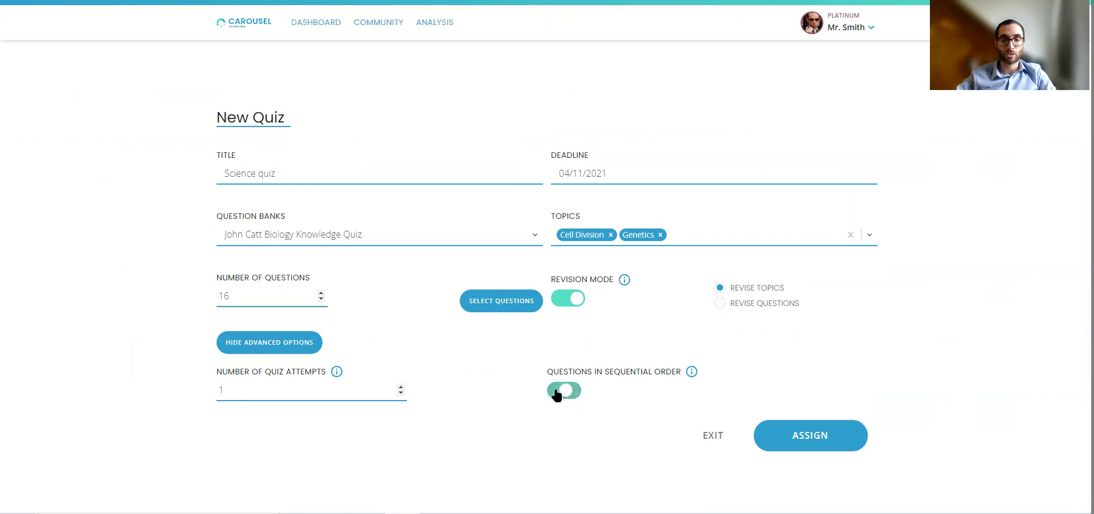
# Assign the quiz to class 9x/Ar1 and create it.
pyautogui.click(797, 441)
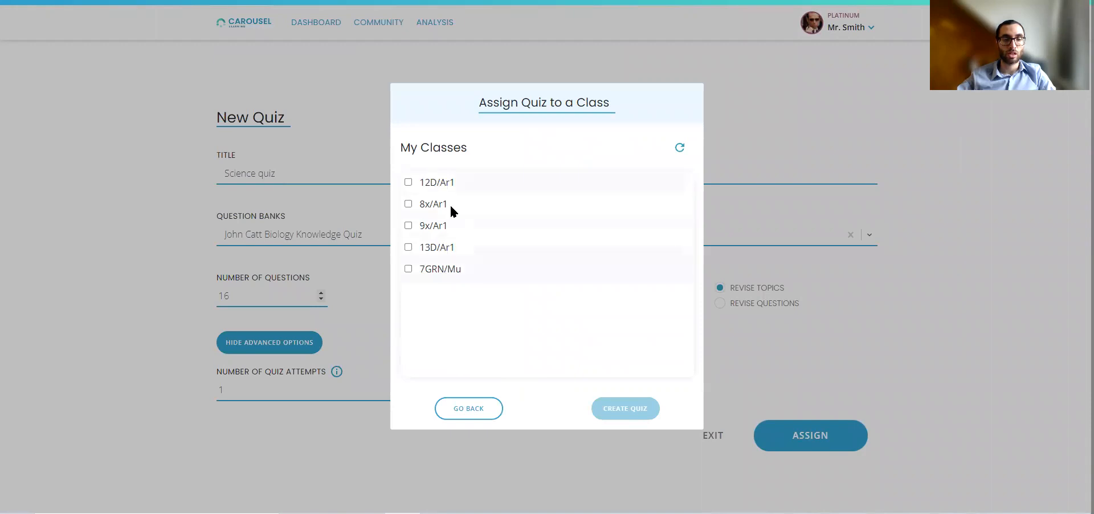
pyautogui.click(408, 223)
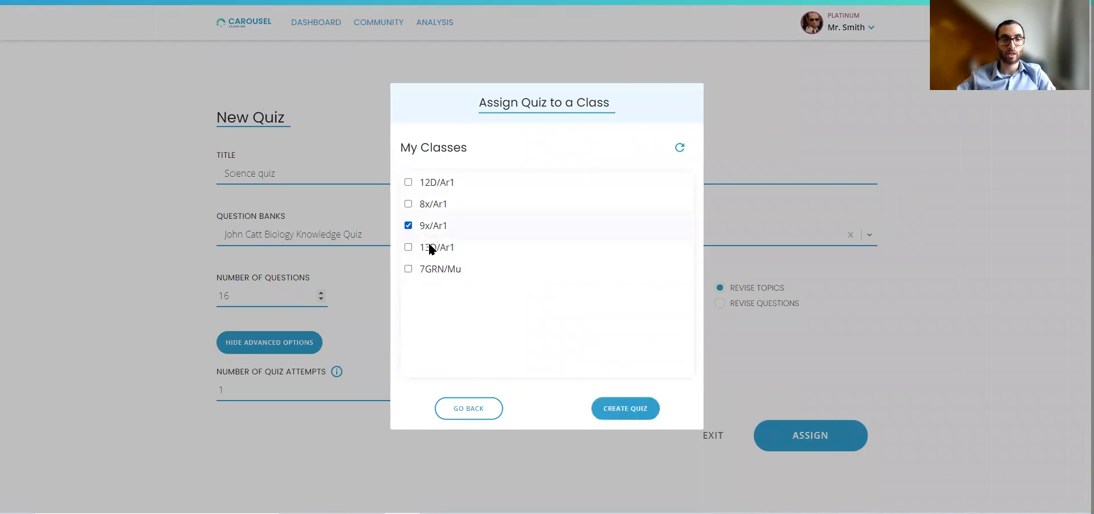
pyautogui.click(607, 406)
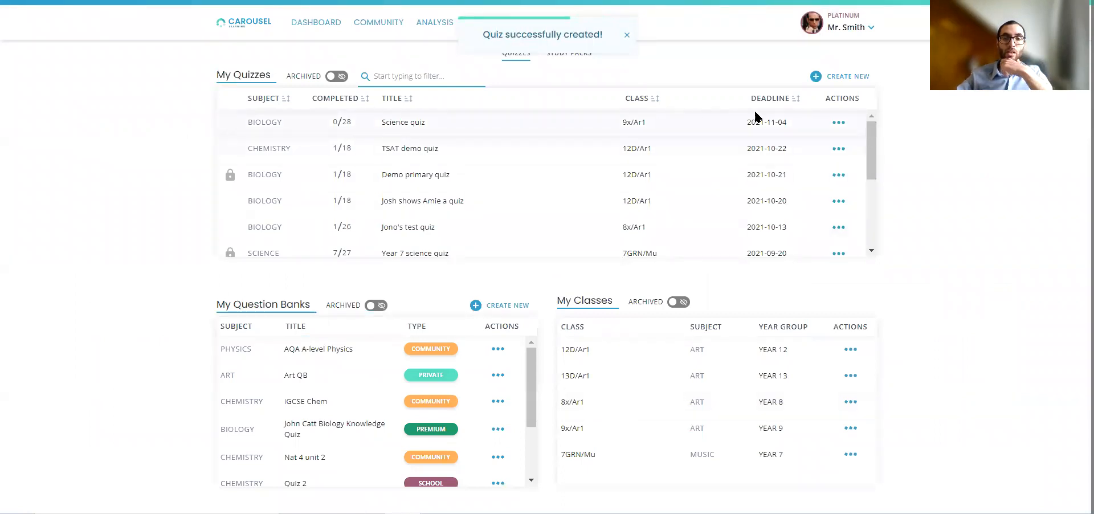
# Create a link for the new Science quiz from its actions.
pyautogui.click(838, 124)
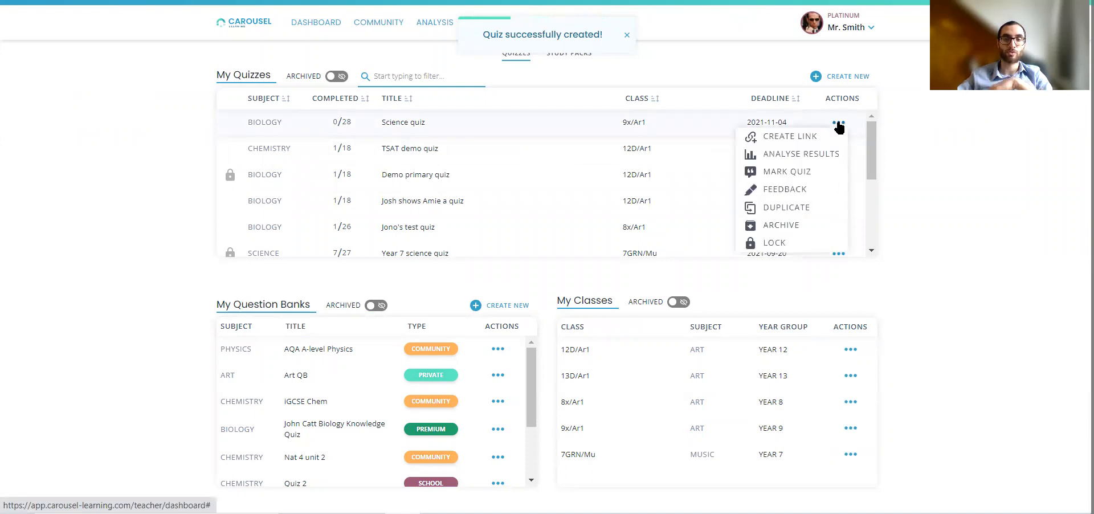
pyautogui.click(783, 136)
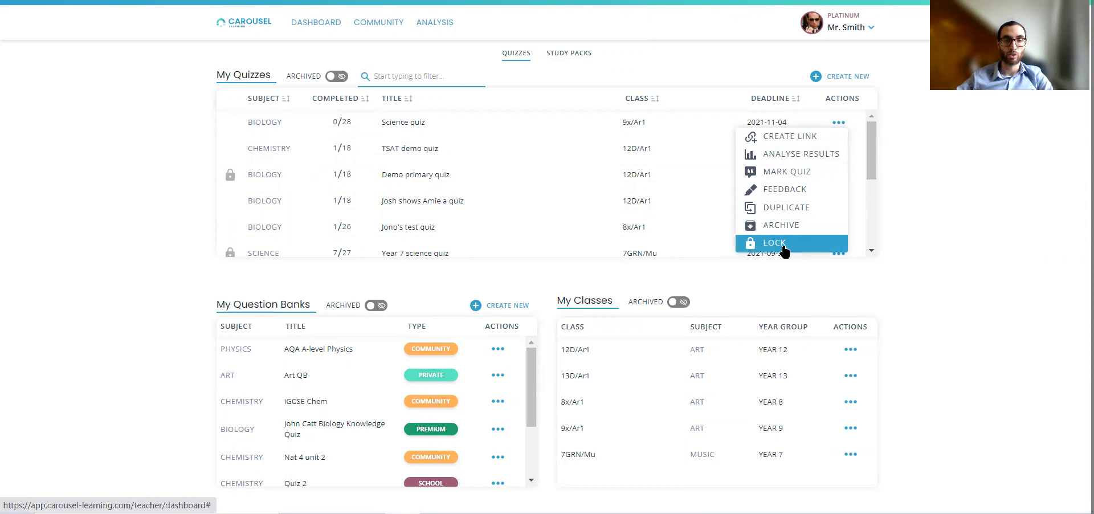
pyautogui.click(950, 261)
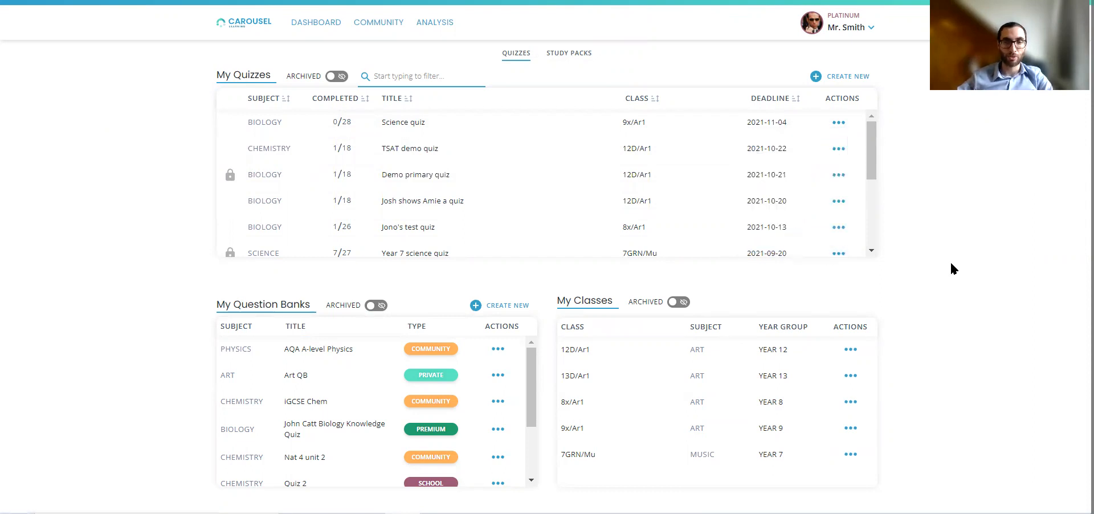